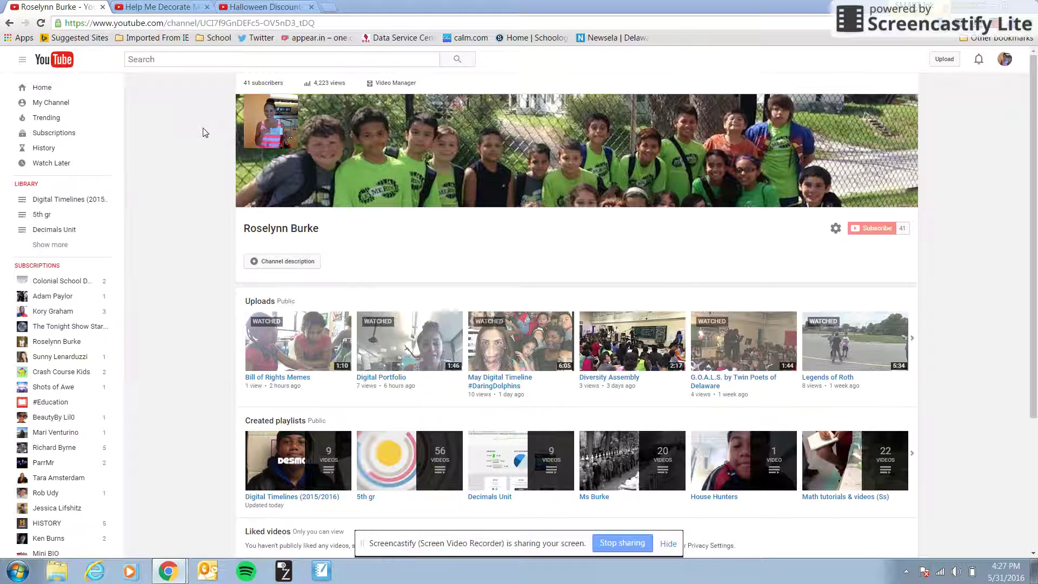
# Step: Check the Help Me Decorate My Wall! and Halloween tabs, then open Digital Portfolio from the channel page
pyautogui.click(181, 9)
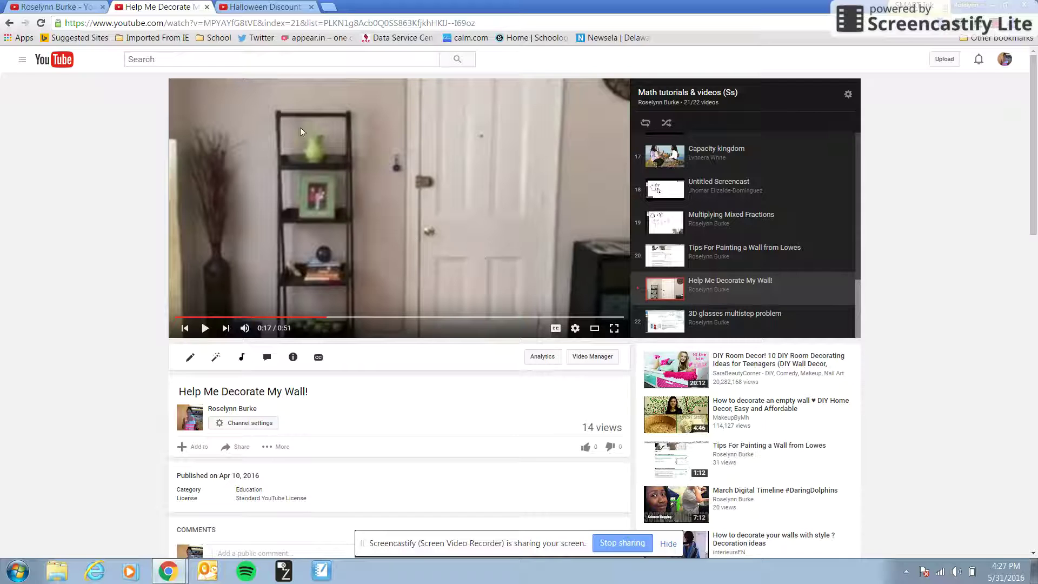
pyautogui.click(256, 10)
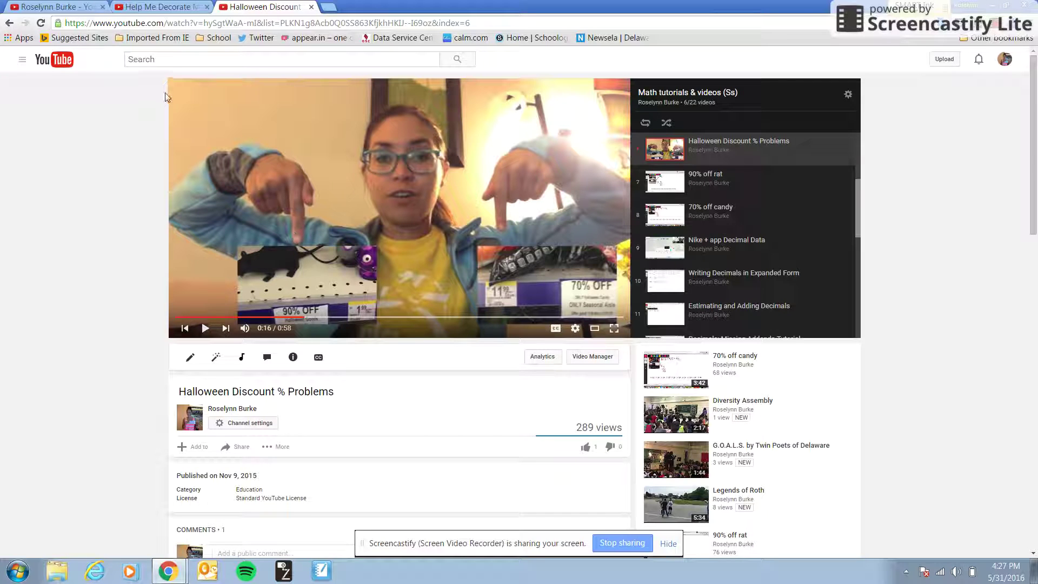
pyautogui.click(69, 7)
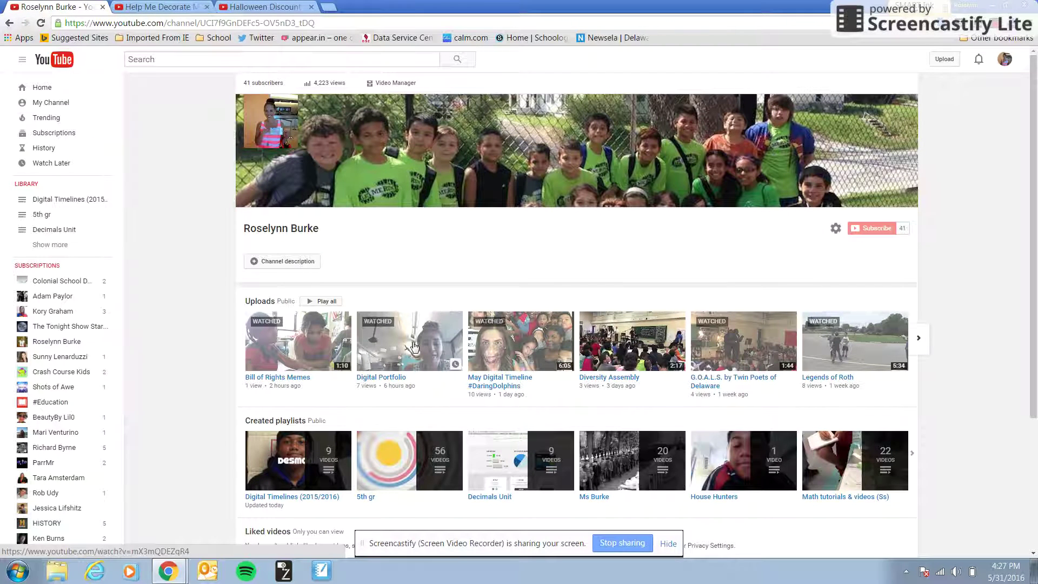
pyautogui.click(399, 379)
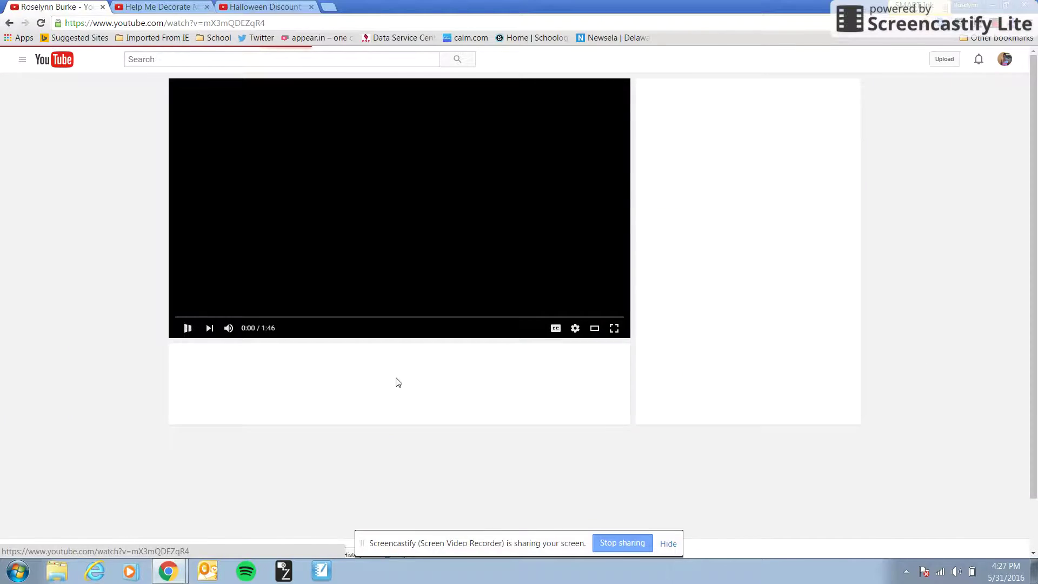
pyautogui.click(187, 328)
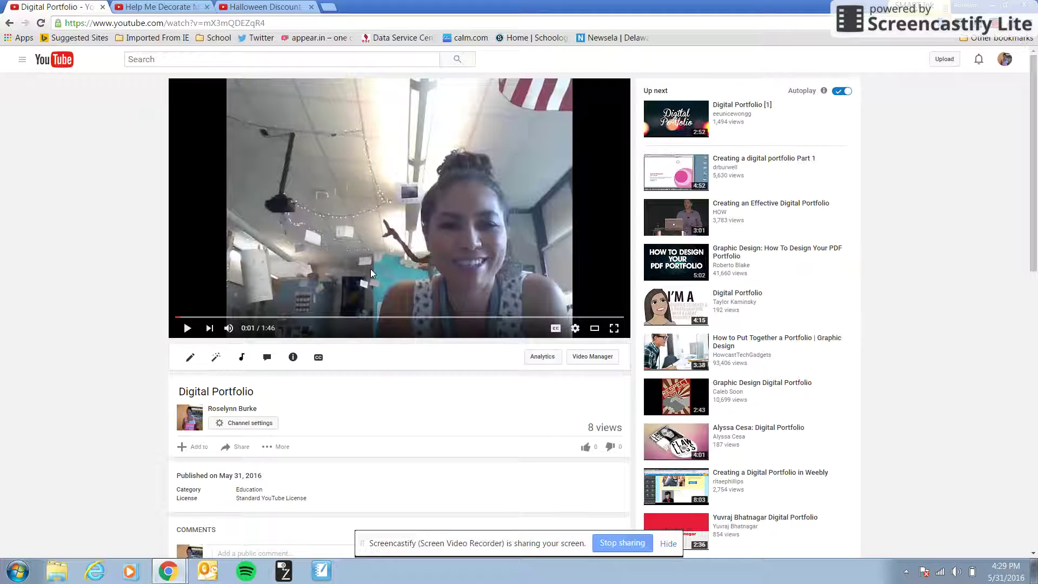
# Step: In the Digital Portfolio Cards editor, set the preview to 0:50 and show the card types
pyautogui.click(293, 358)
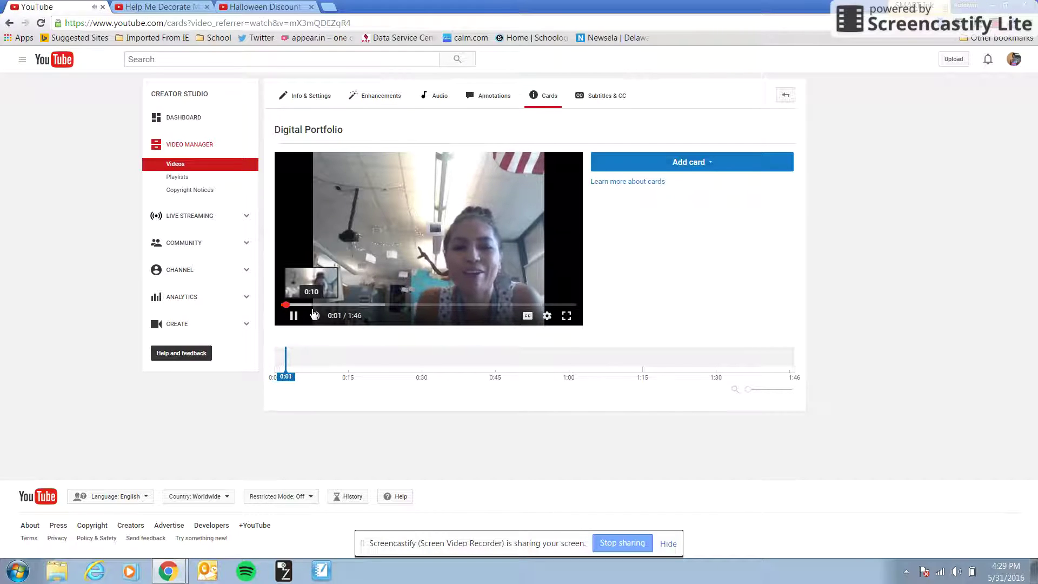
pyautogui.click(293, 317)
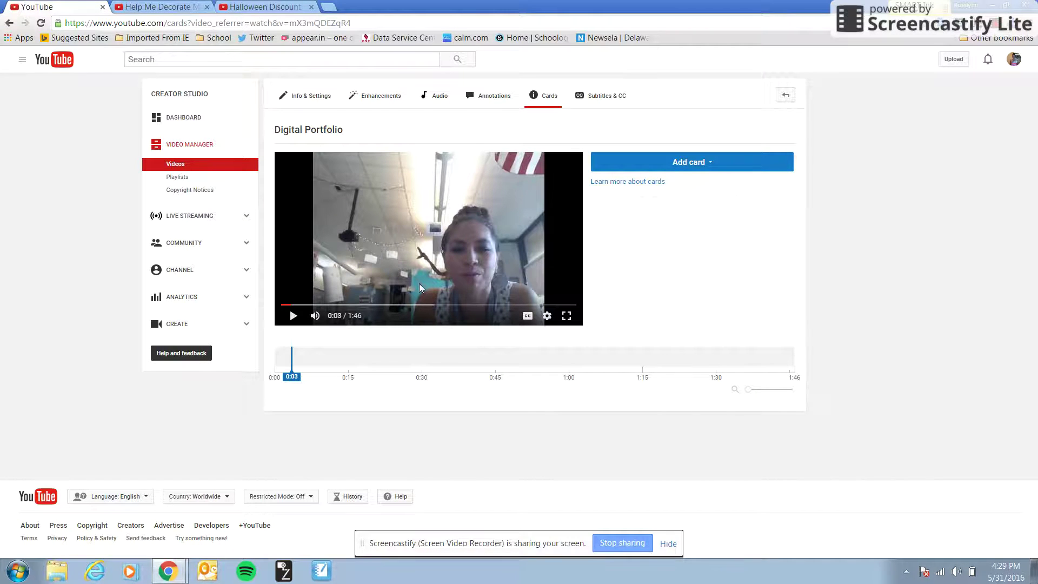
pyautogui.moveTo(295, 305); pyautogui.dragTo(421, 306)
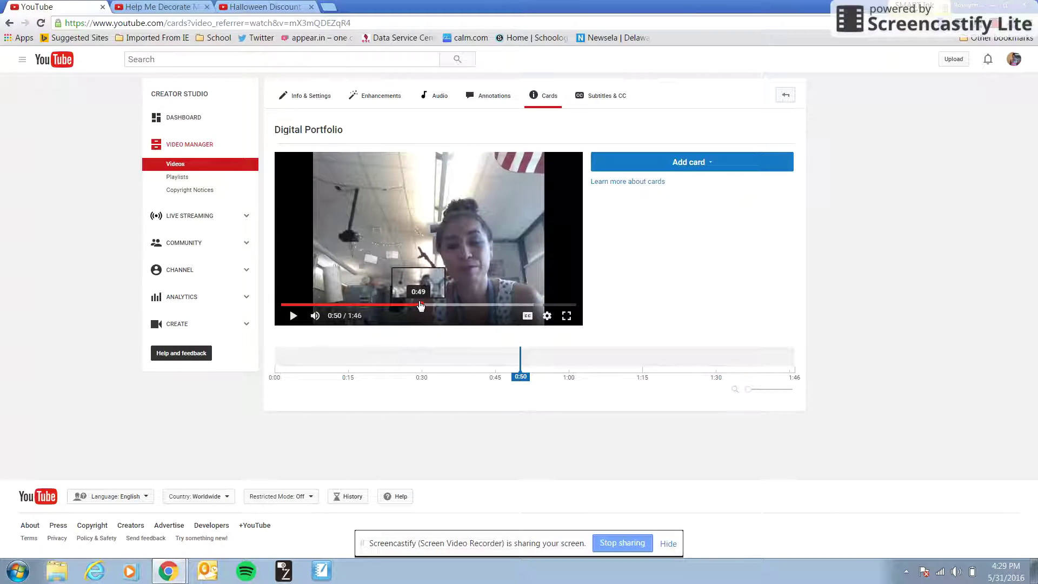
pyautogui.click(421, 306)
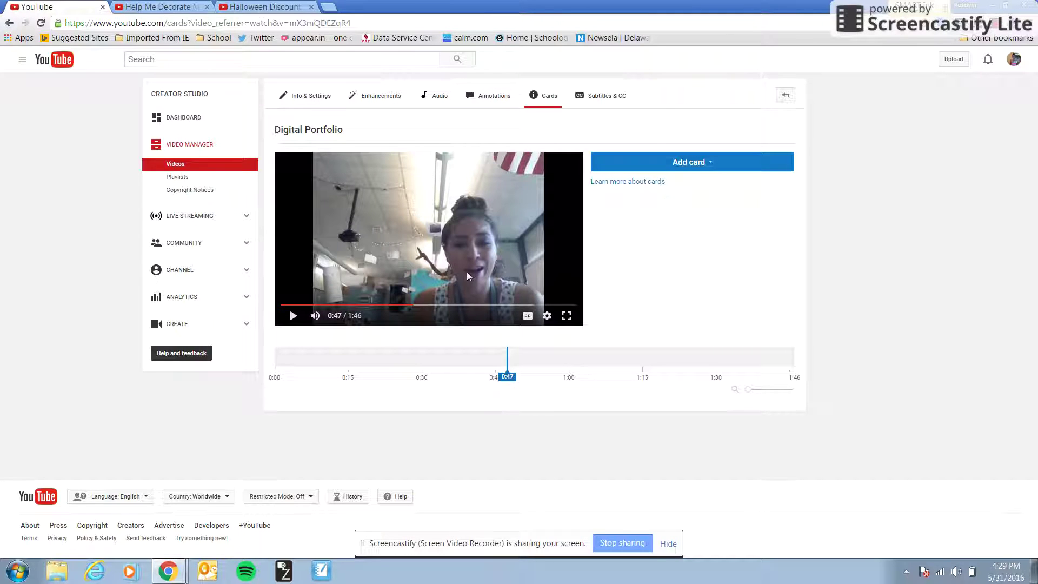
pyautogui.click(424, 306)
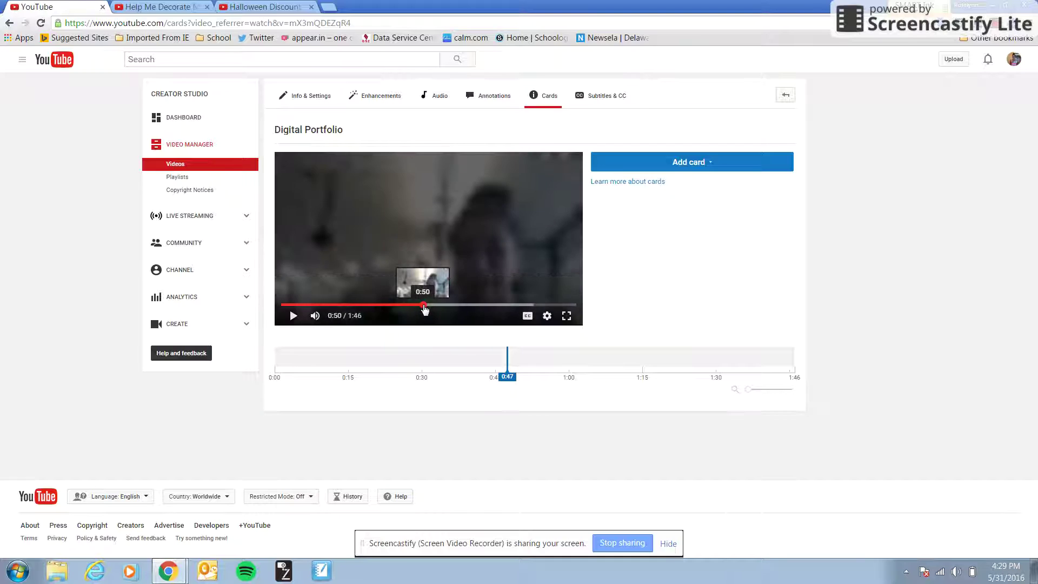
pyautogui.click(624, 170)
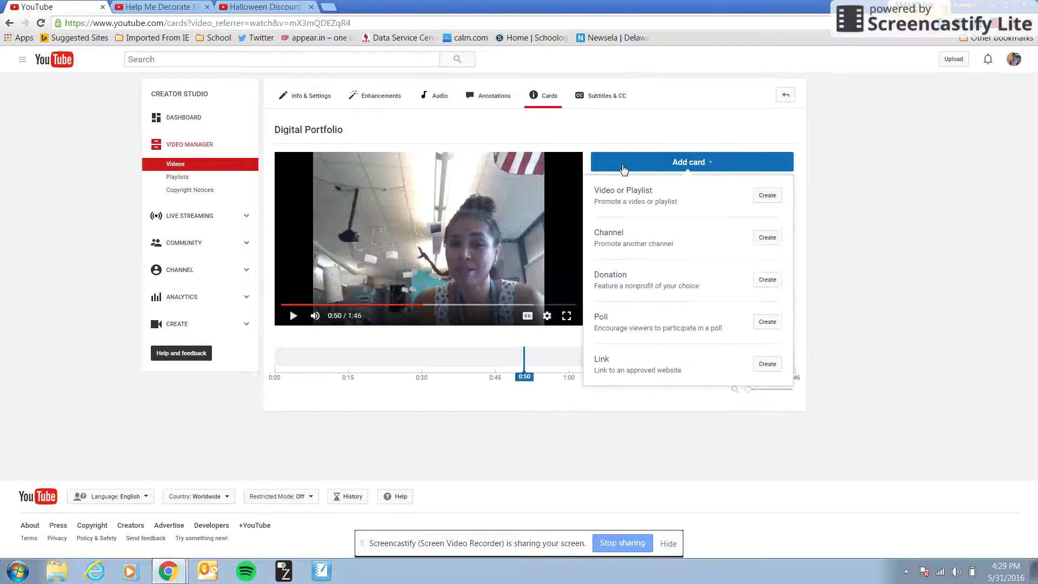
# Step: Start a video or playlist card and copy the Help Me Decorate My Wall! share link
pyautogui.click(766, 196)
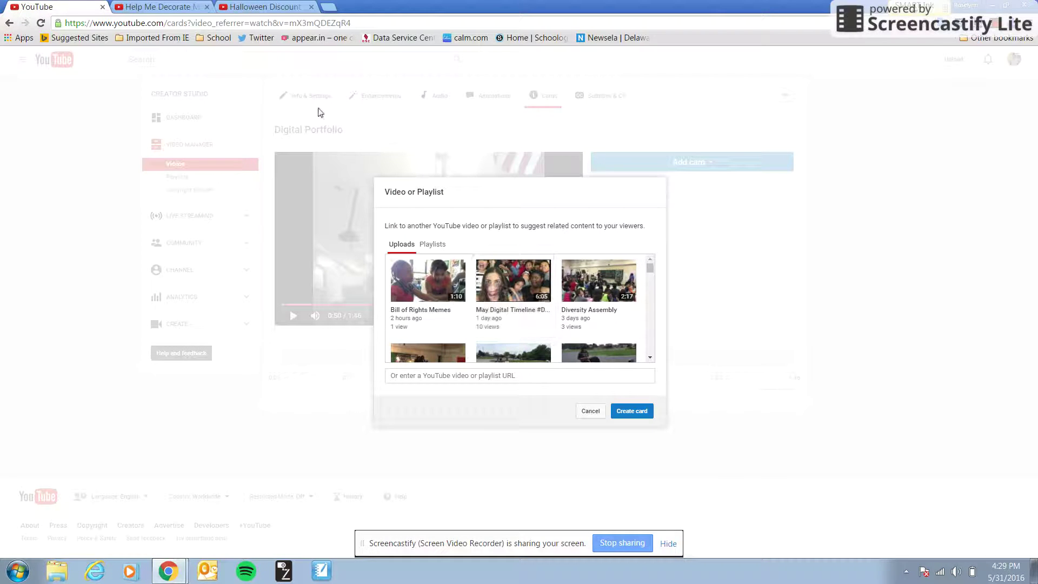
pyautogui.click(167, 8)
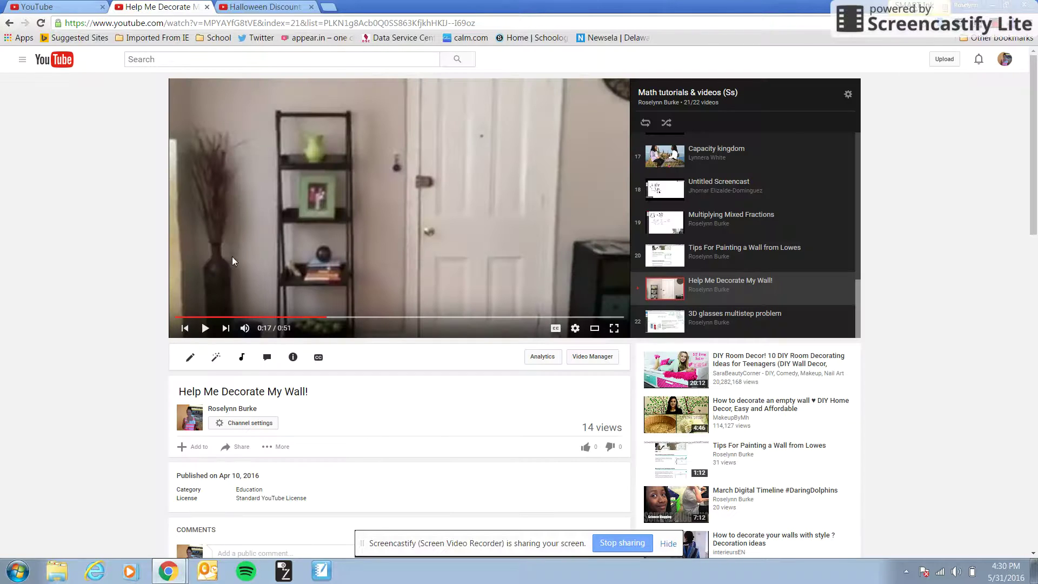
pyautogui.scroll(-1, 265, 371)
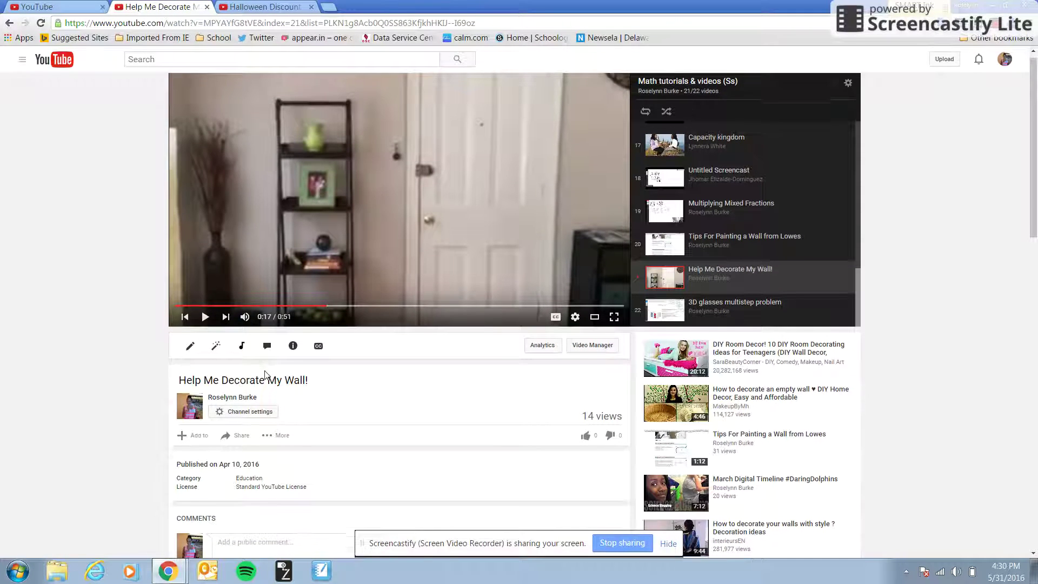
pyautogui.scroll(-3, 265, 375)
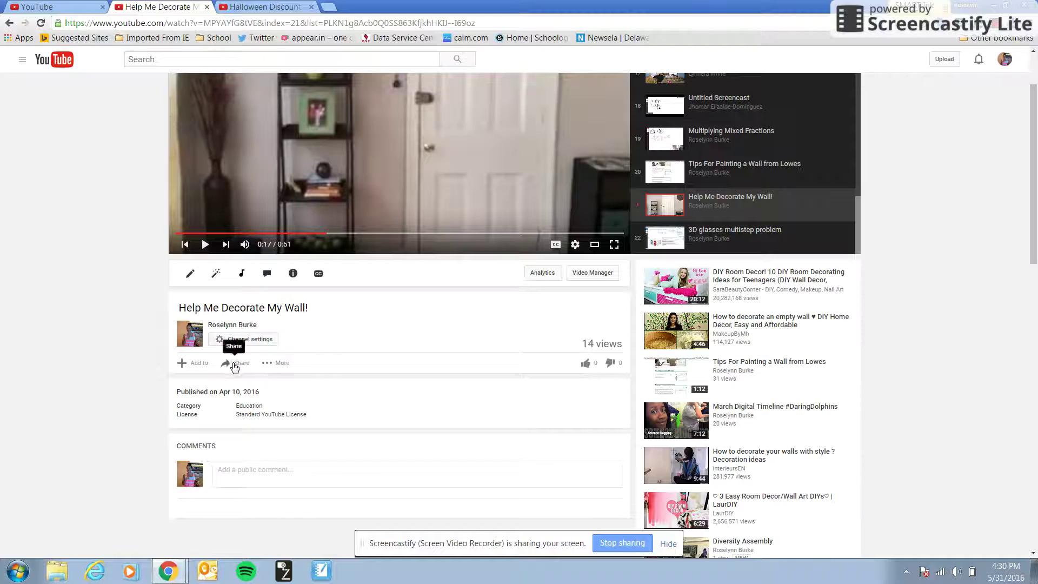
pyautogui.click(234, 366)
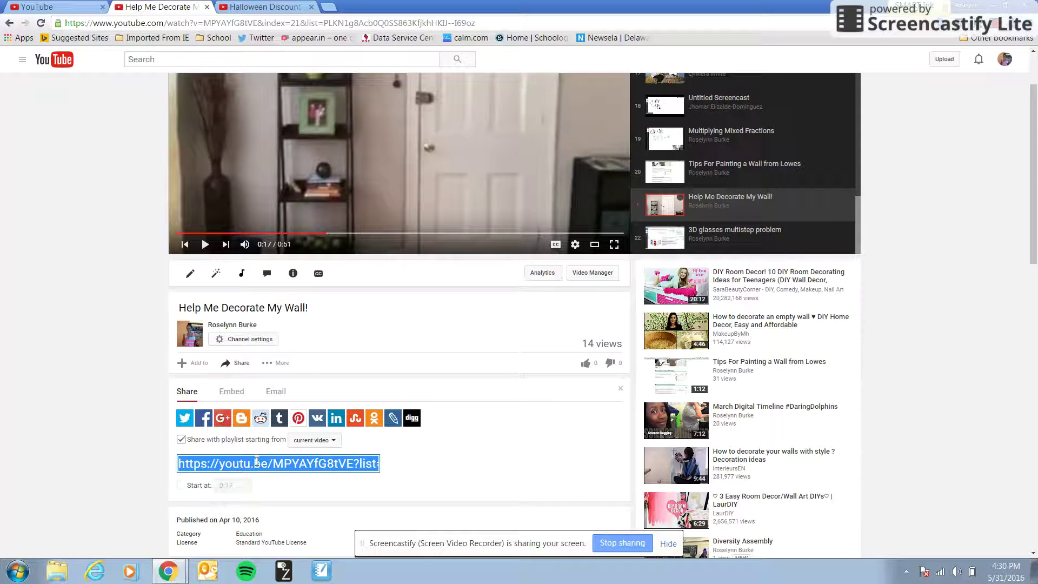
pyautogui.rightClick(257, 463)
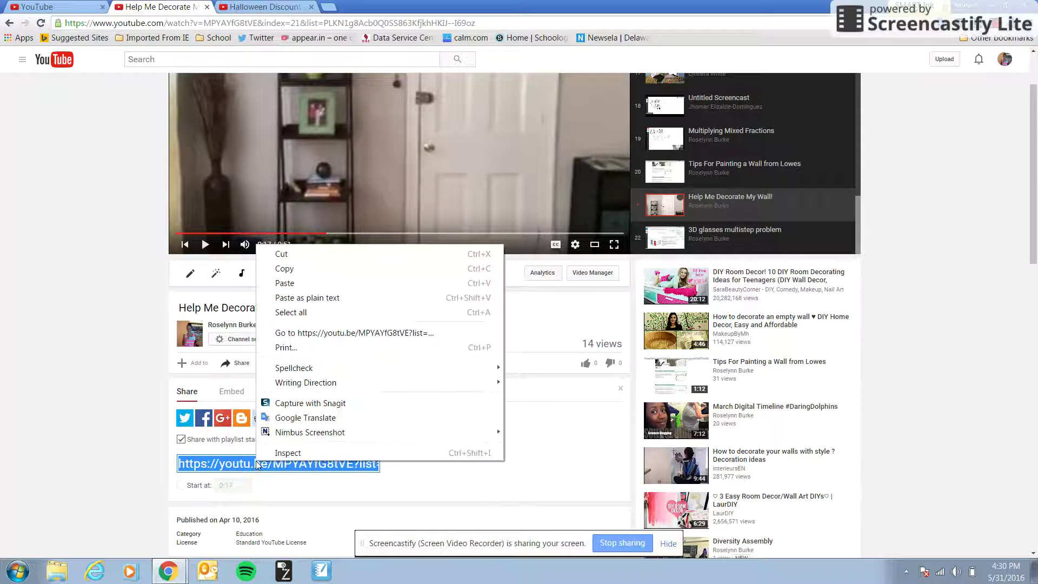
pyautogui.click(278, 269)
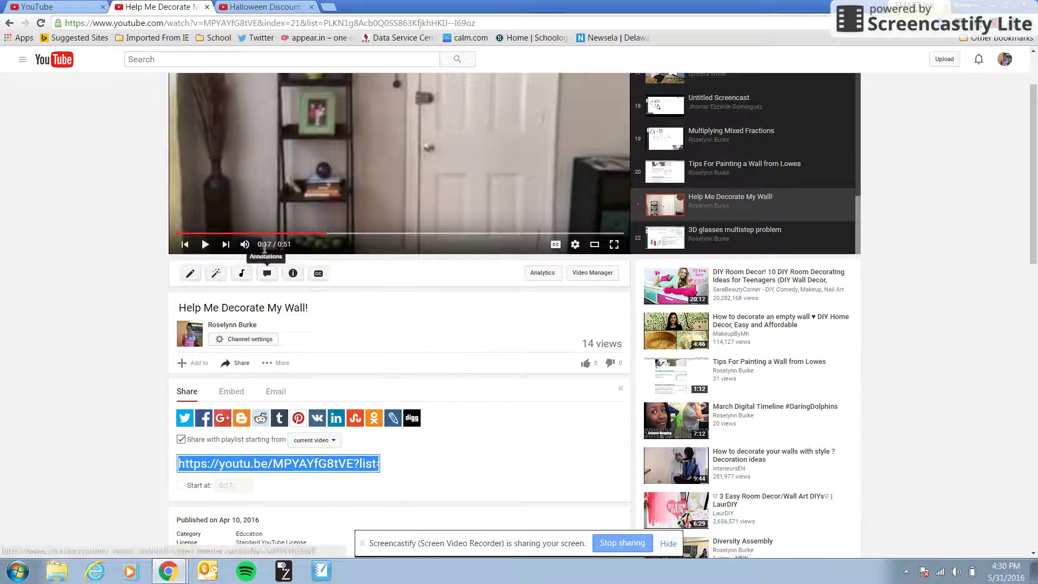
# Step: Paste the link into the card's URL field, create the card, and resume playback from 0:50
pyautogui.click(73, 9)
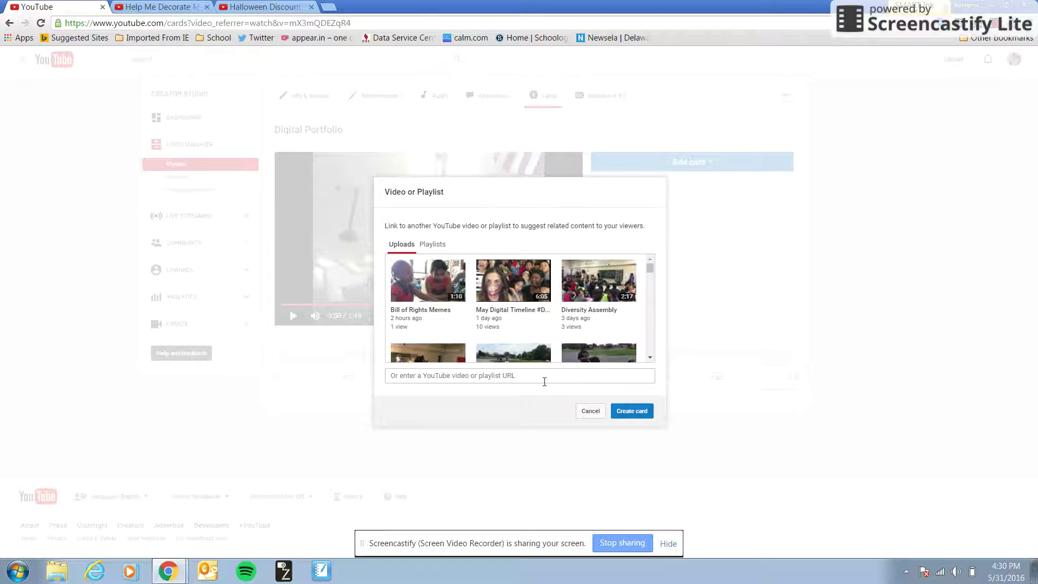
pyautogui.rightClick(433, 376)
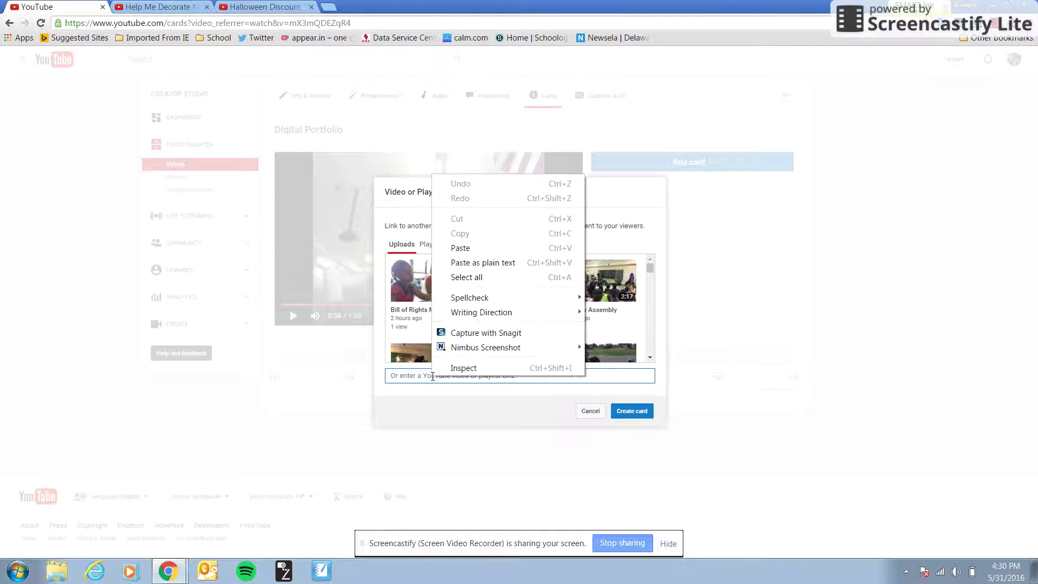
pyautogui.click(459, 249)
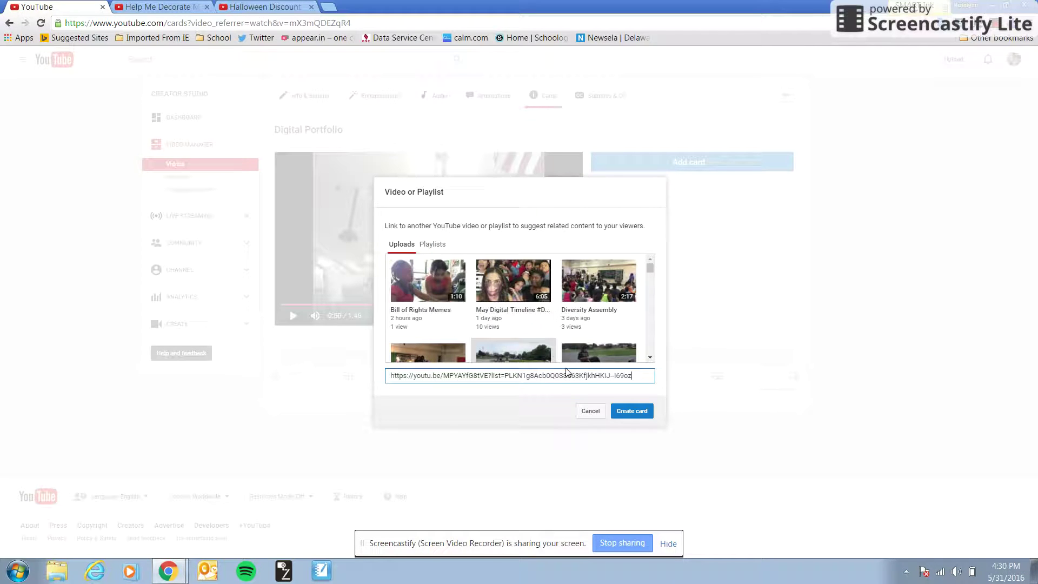
pyautogui.click(631, 411)
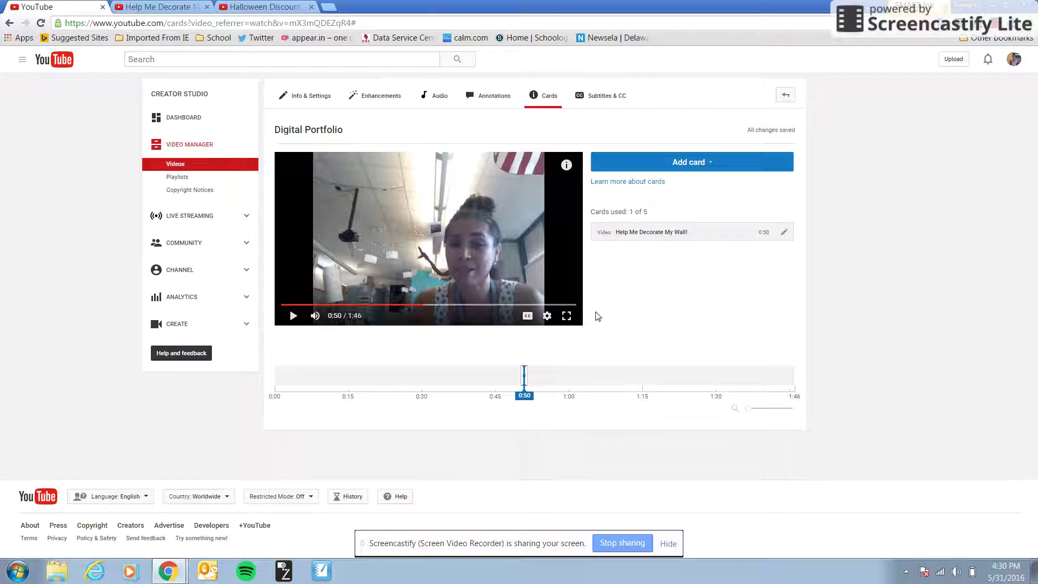
pyautogui.click(292, 316)
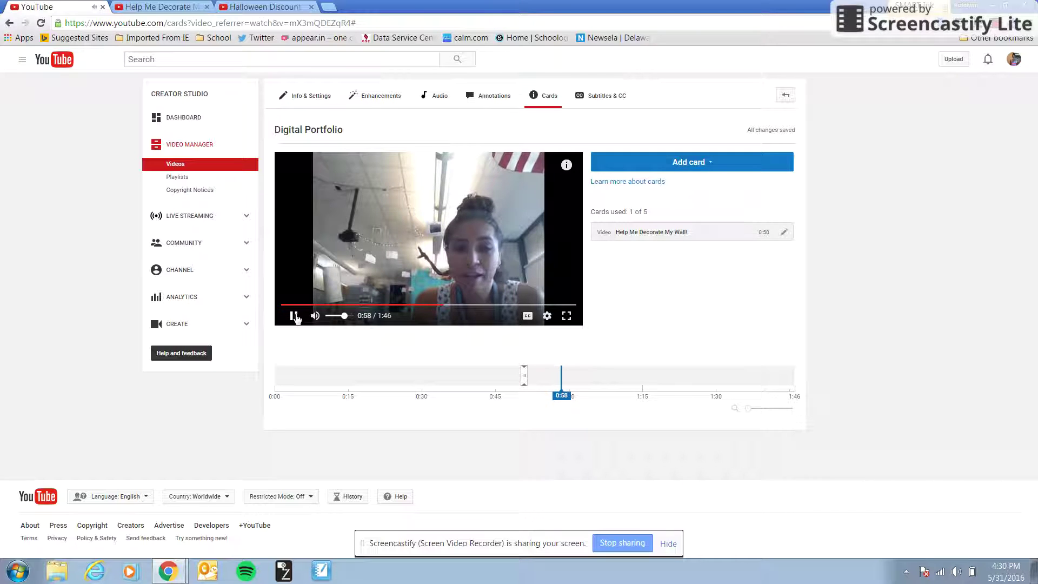
# Step: Pause at 0:59, start a new video card, and copy the Halloween Discount % Problems share link
pyautogui.click(295, 316)
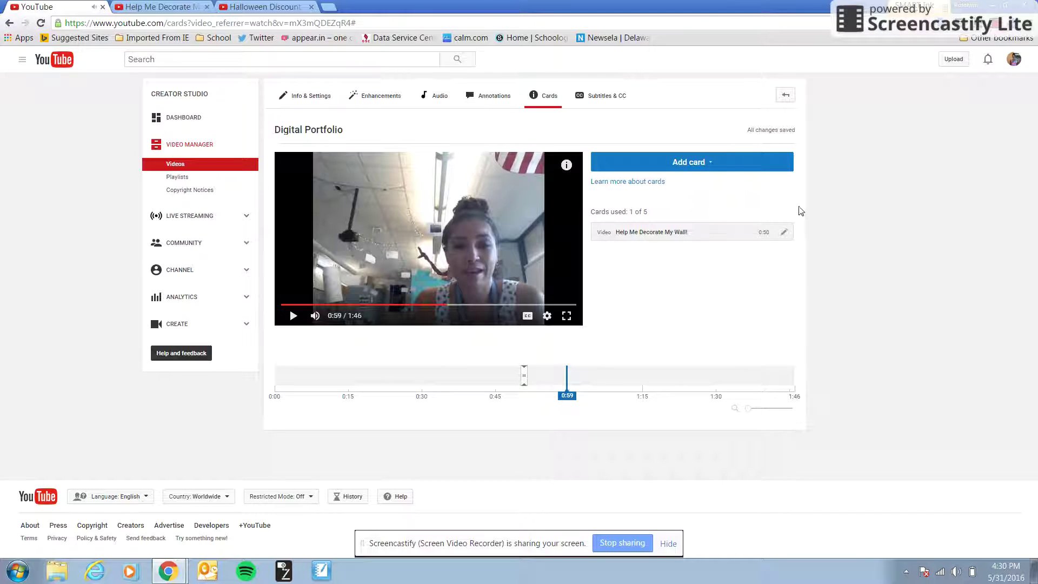
pyautogui.click(714, 163)
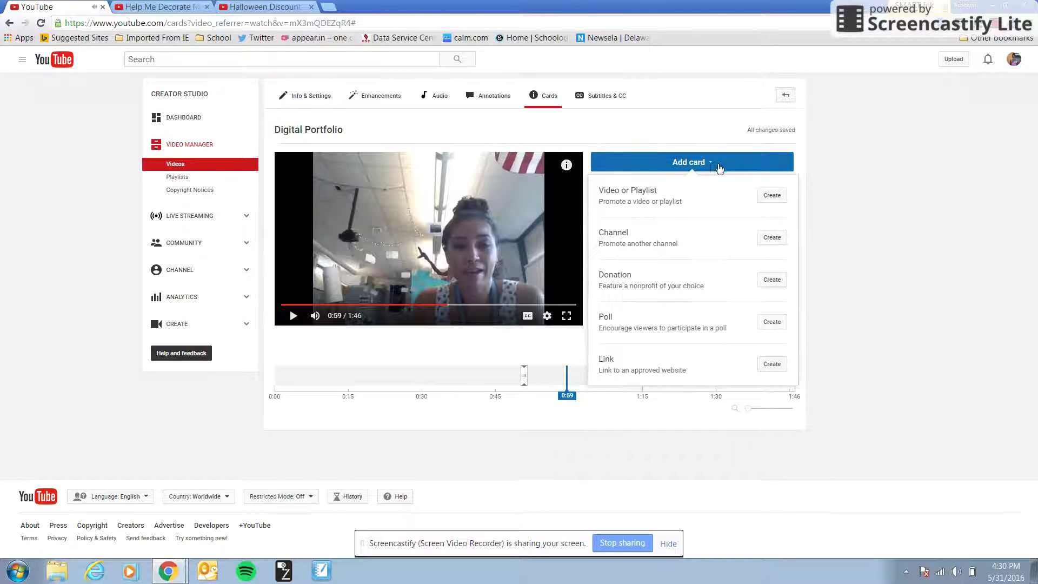
pyautogui.click(772, 196)
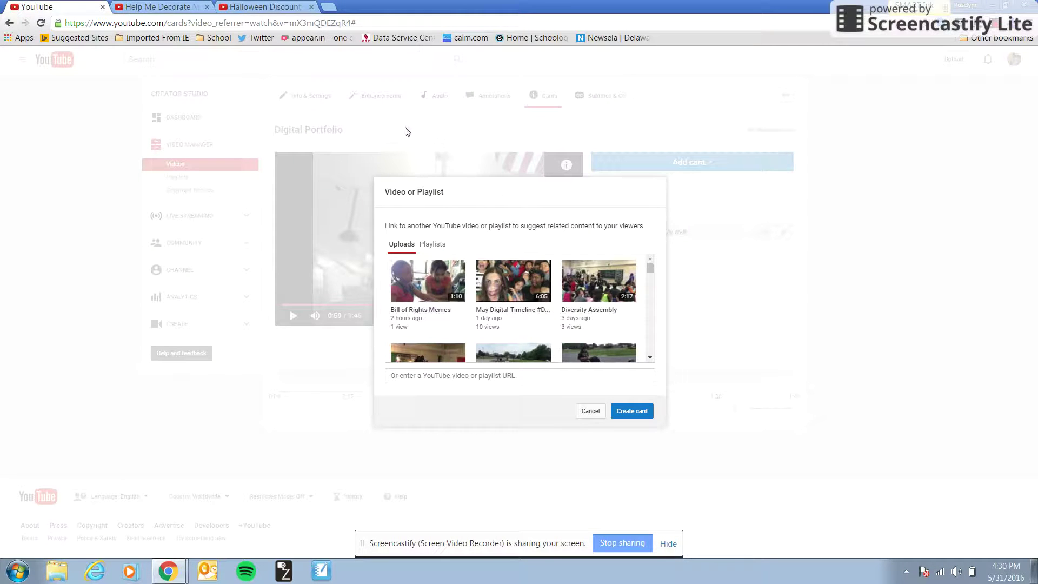
pyautogui.click(276, 12)
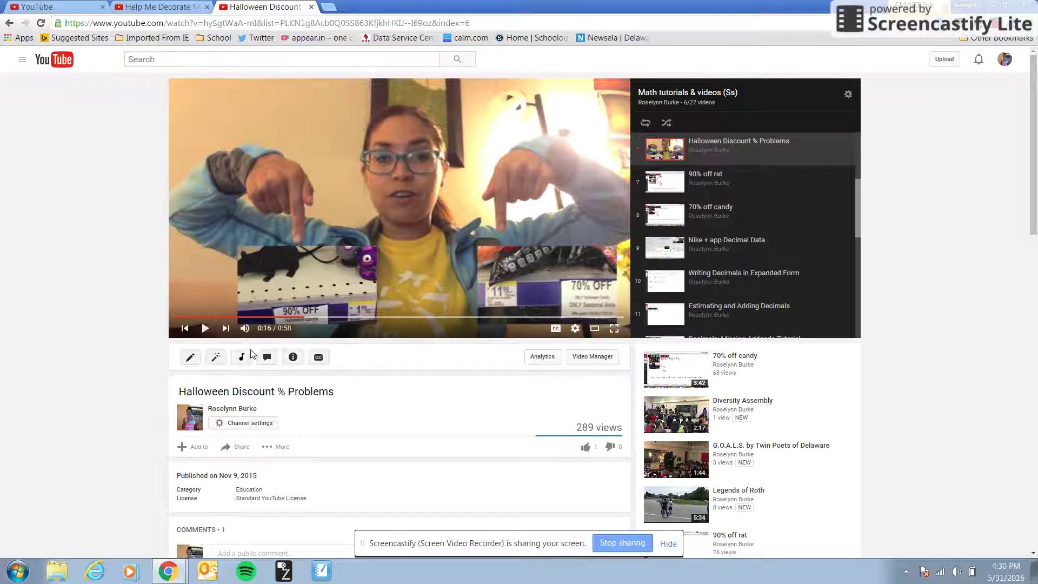
pyautogui.click(236, 410)
pyautogui.click(238, 446)
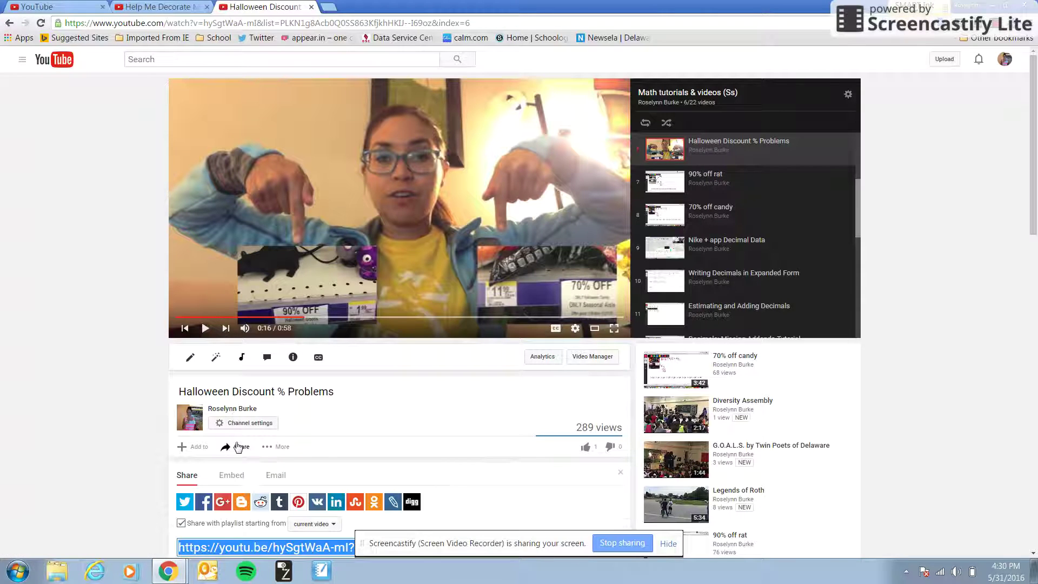
pyautogui.scroll(-1, 251, 488)
pyautogui.rightClick(253, 487)
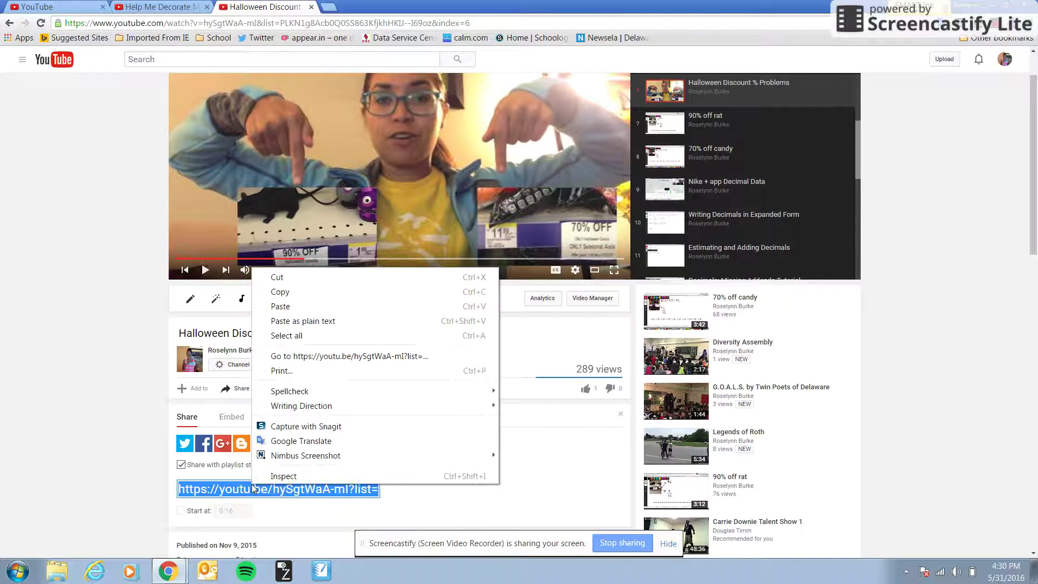
pyautogui.click(281, 292)
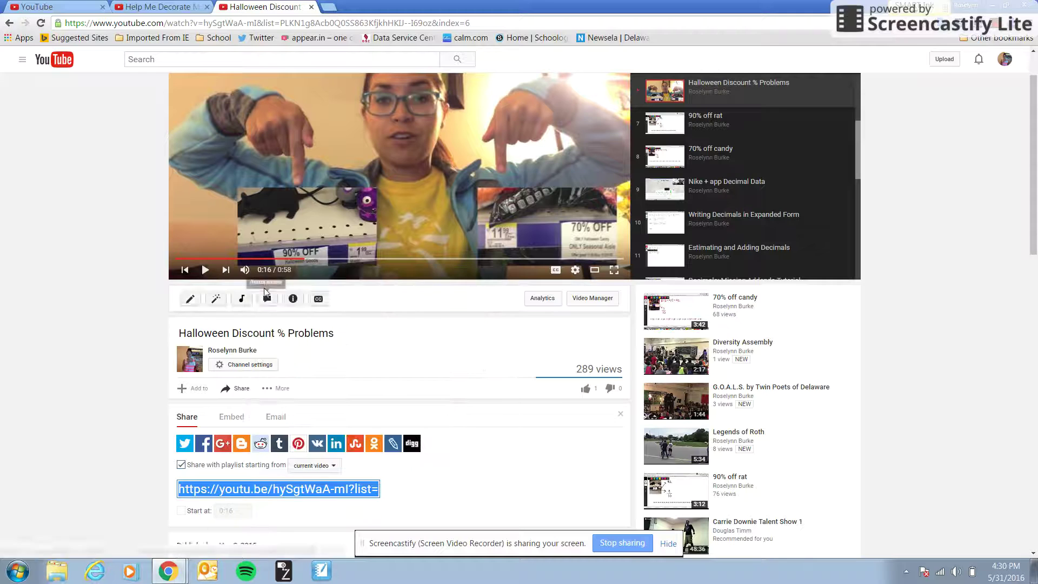
# Step: Paste the Halloween link into the card's URL field and create the card
pyautogui.click(73, 8)
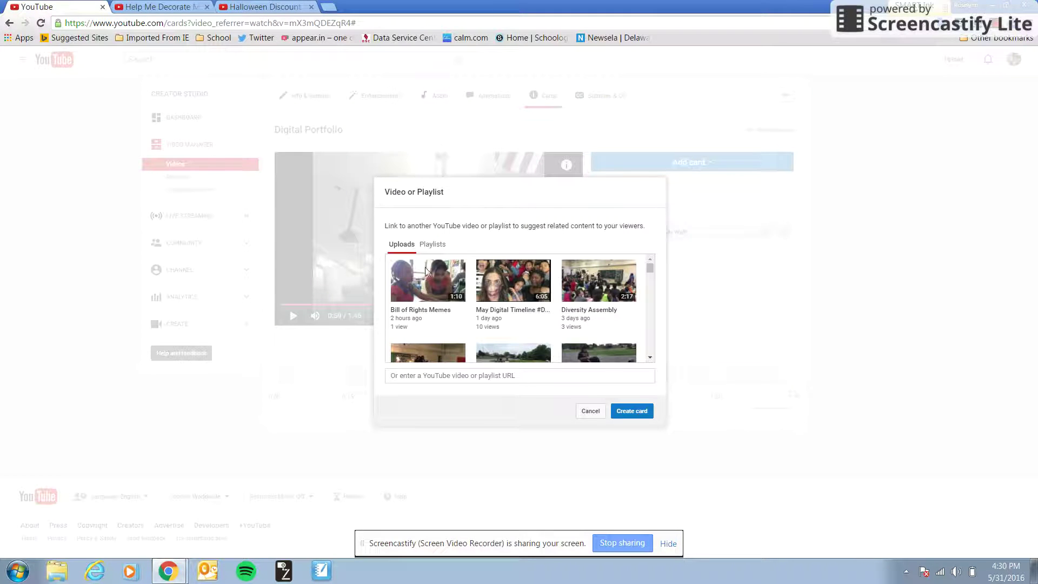
pyautogui.click(447, 375)
pyautogui.rightClick(447, 375)
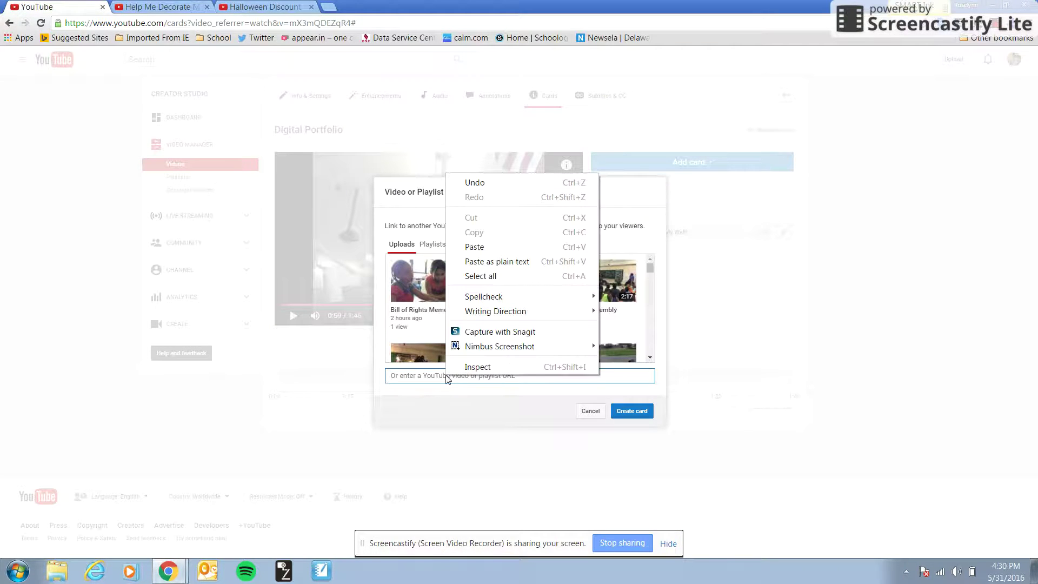
pyautogui.click(468, 247)
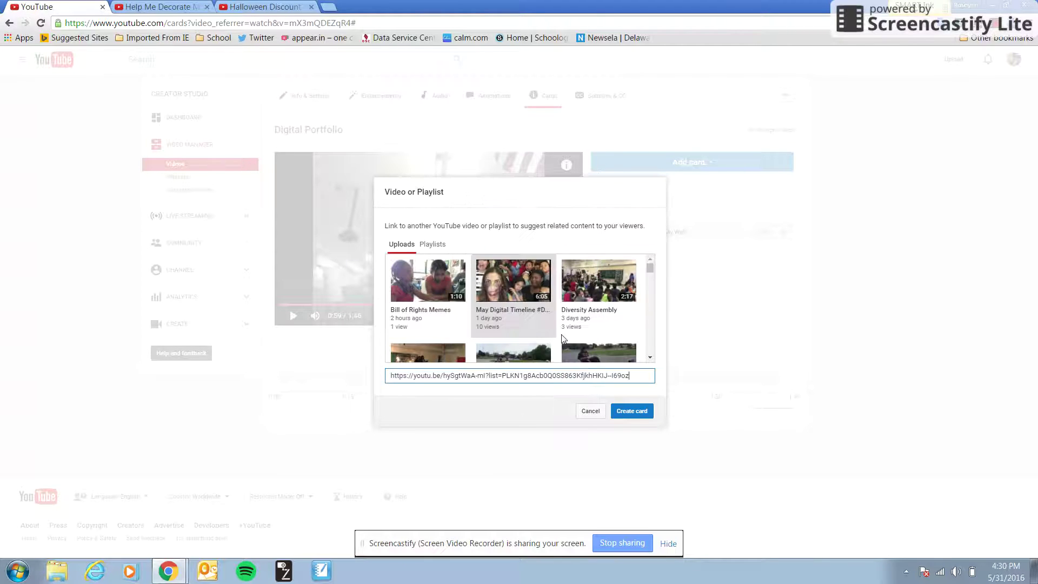
pyautogui.click(622, 411)
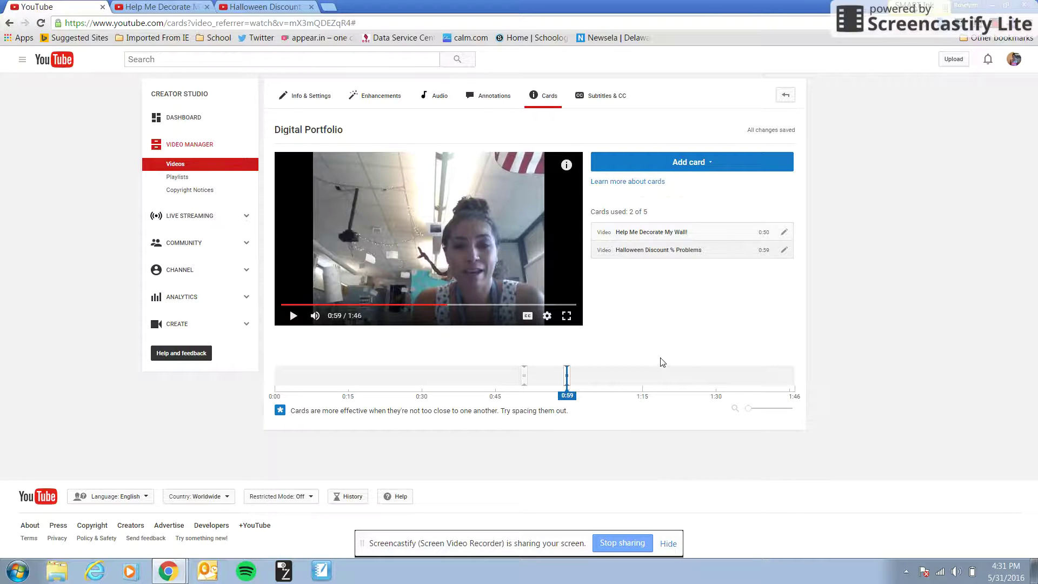
# Step: Preview Digital Portfolio full screen from Info & Settings to view its cards, then close the Halloween tab
pyautogui.click(306, 97)
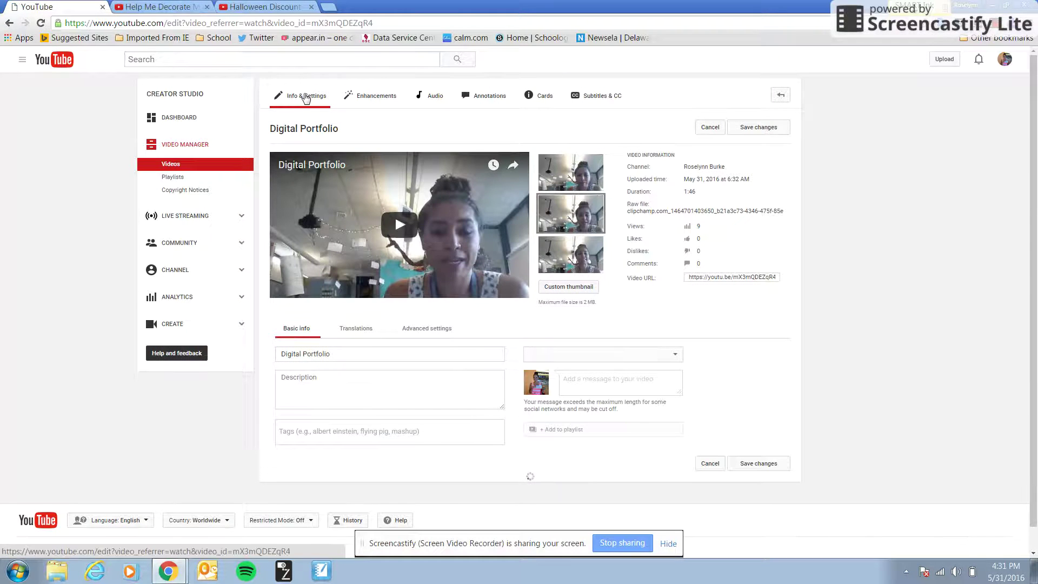
pyautogui.click(404, 238)
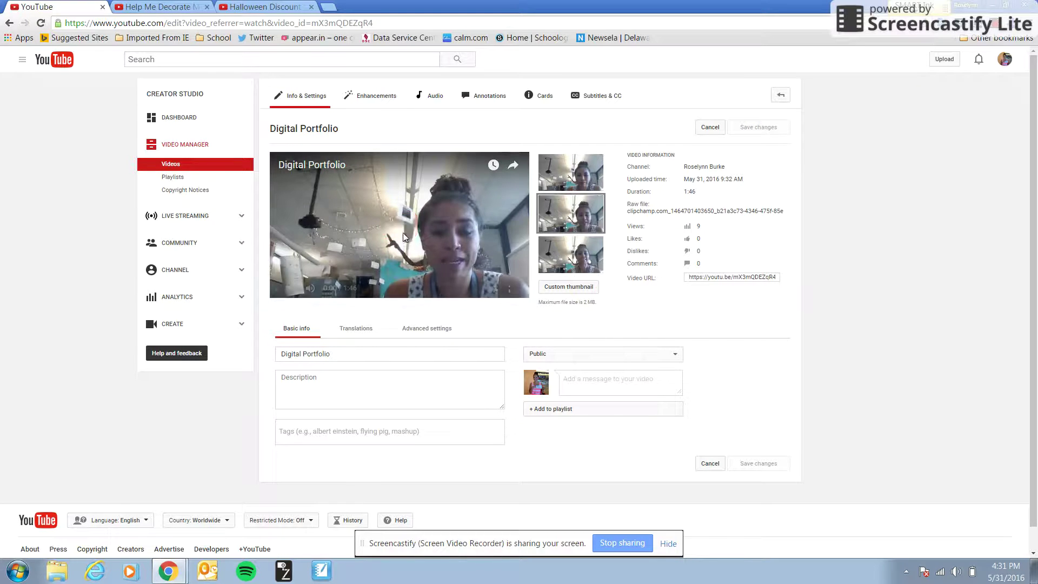
pyautogui.click(513, 289)
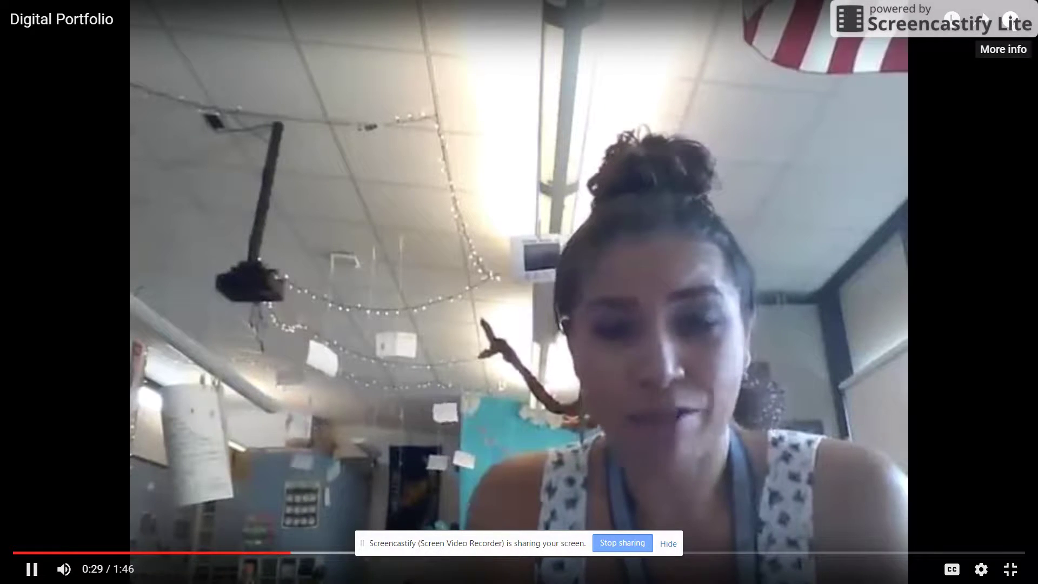
pyautogui.click(1010, 19)
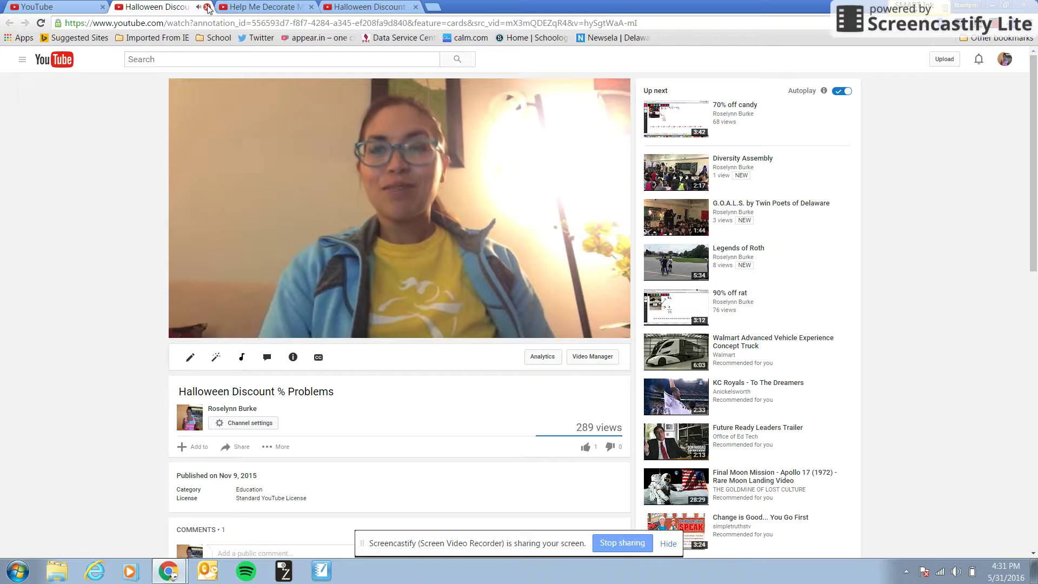
pyautogui.click(208, 8)
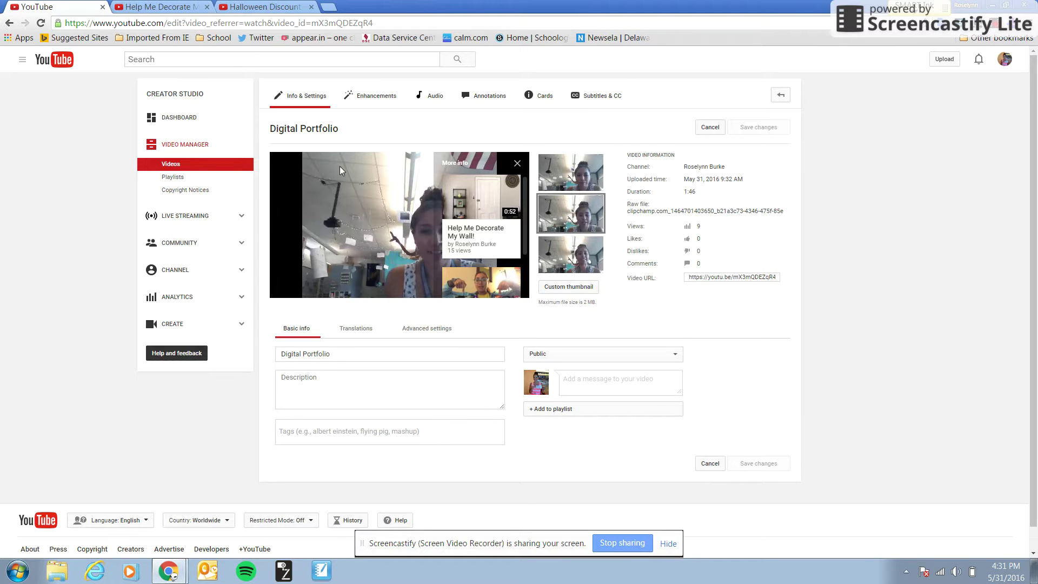